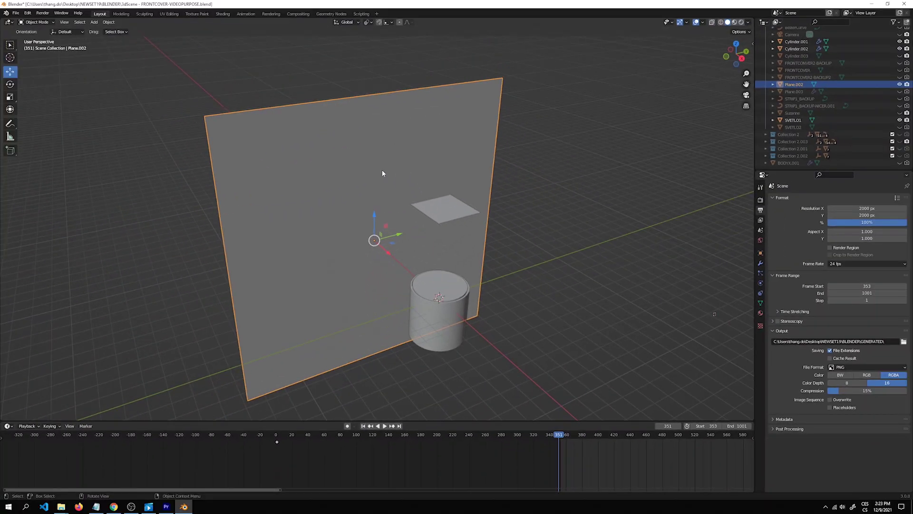
- Select Cylinder.002 among the overlapping cylinders, then select the small light plane SVETLO1
click(461, 296)
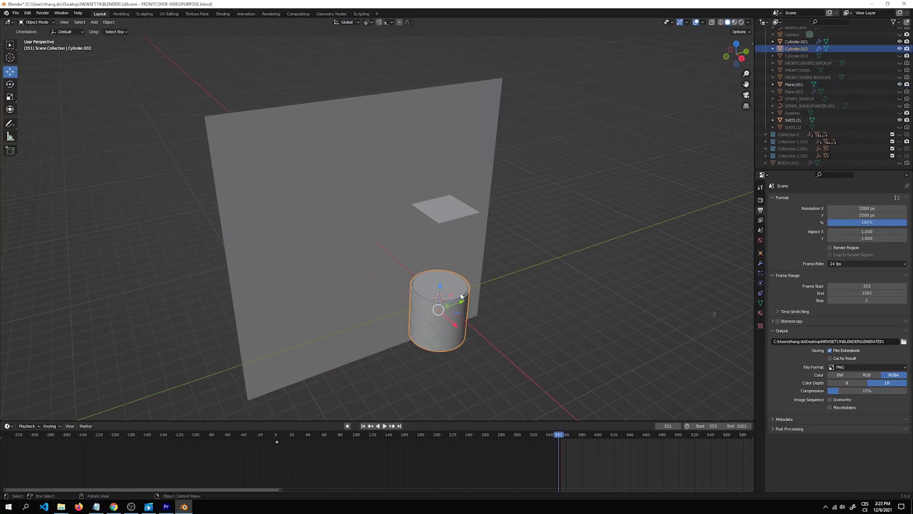
click(463, 299)
click(464, 304)
click(447, 210)
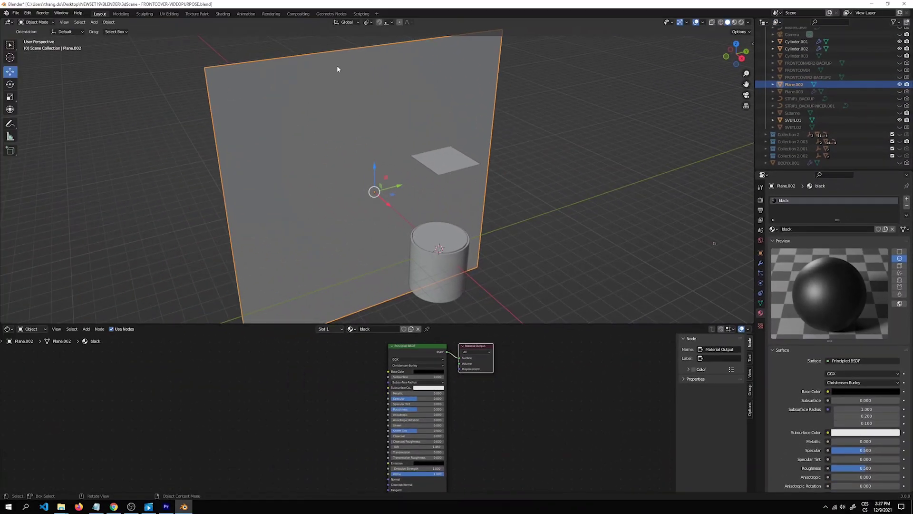
- Check the materials of Cylinder.002, Cylinder.001 (VELVET BLACK) and the SVETLO1 emission light plane
click(443, 279)
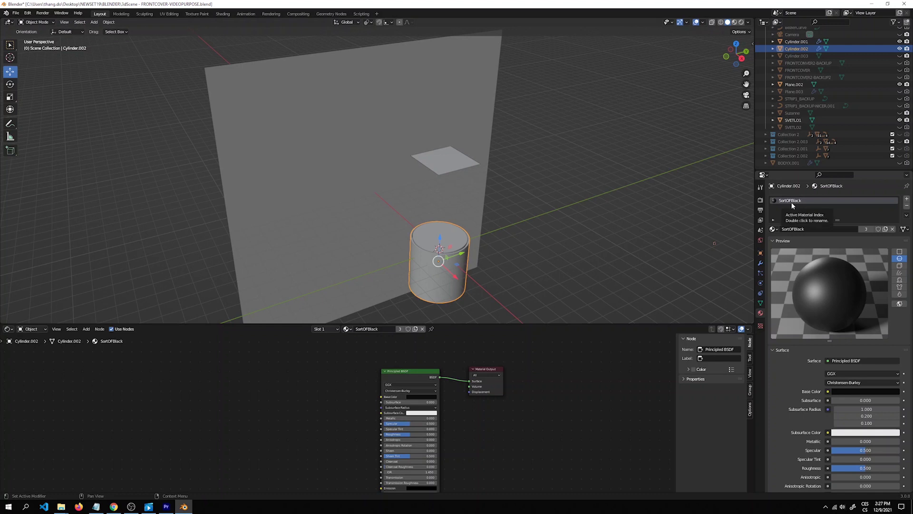
click(459, 242)
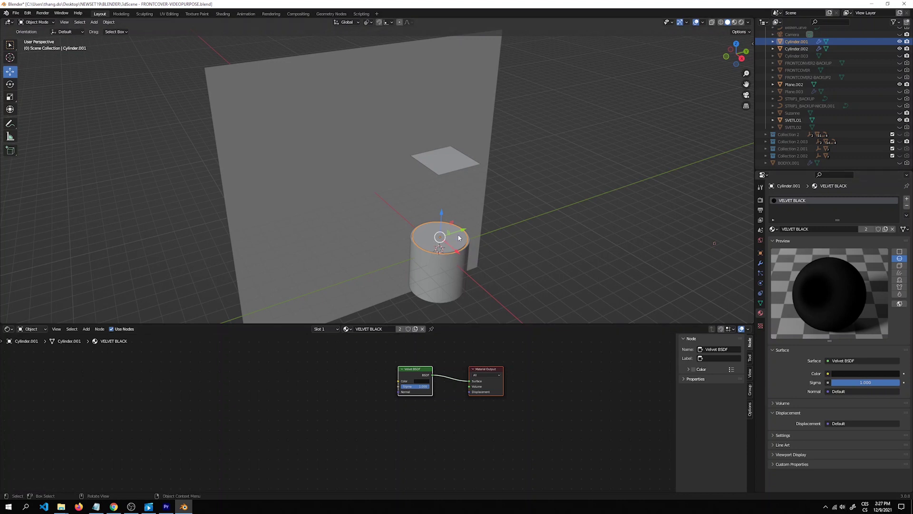
click(449, 165)
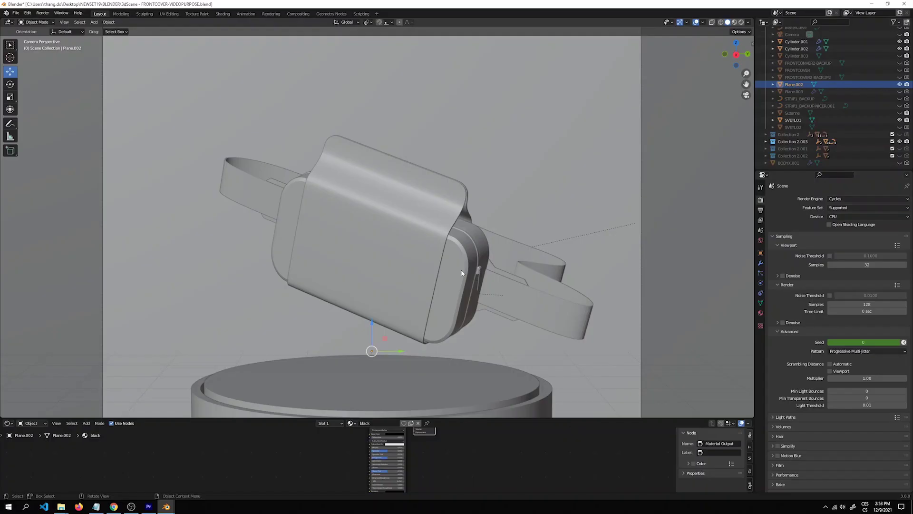
- Select the bag's front cover BODYX, top flap, belt strap and both buckle pieces in turn
click(461, 272)
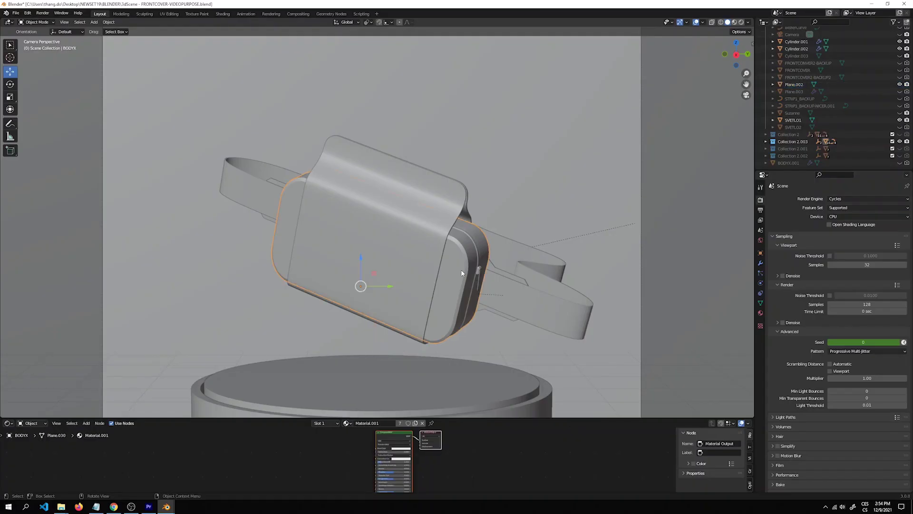
click(461, 271)
click(490, 243)
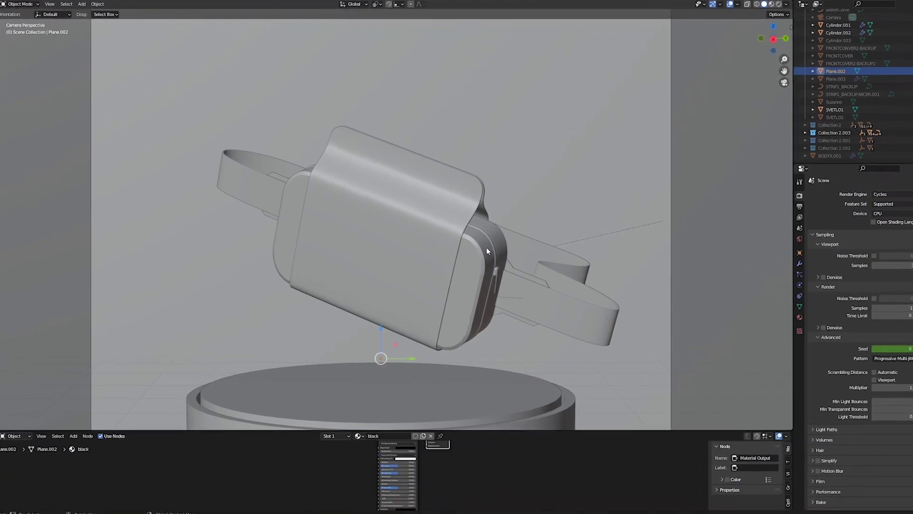
click(486, 175)
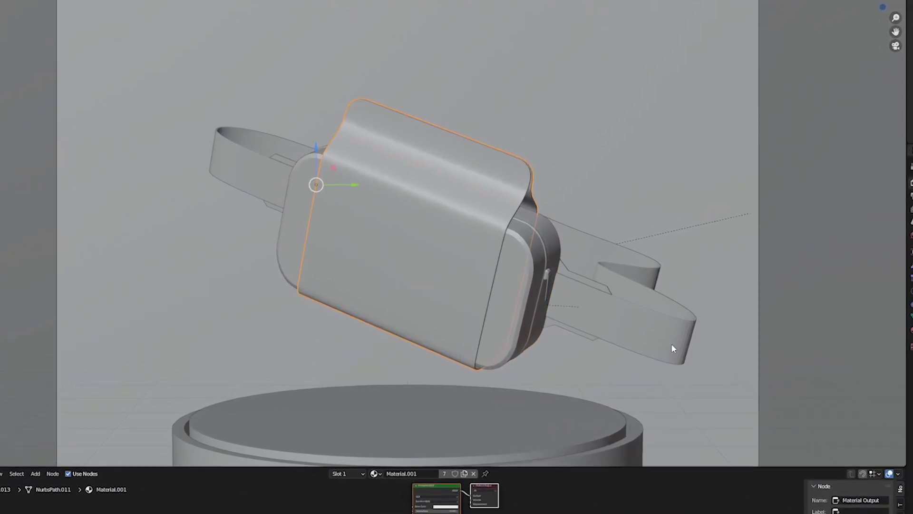
click(631, 331)
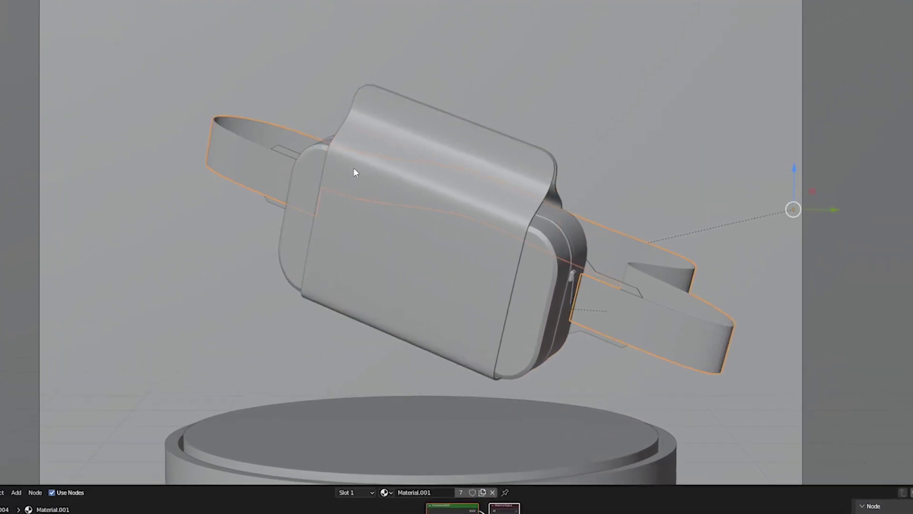
click(295, 147)
click(581, 280)
- Show the Mirror modifiers on BODYX and on the front strip
scroll(634, 287, up, 5)
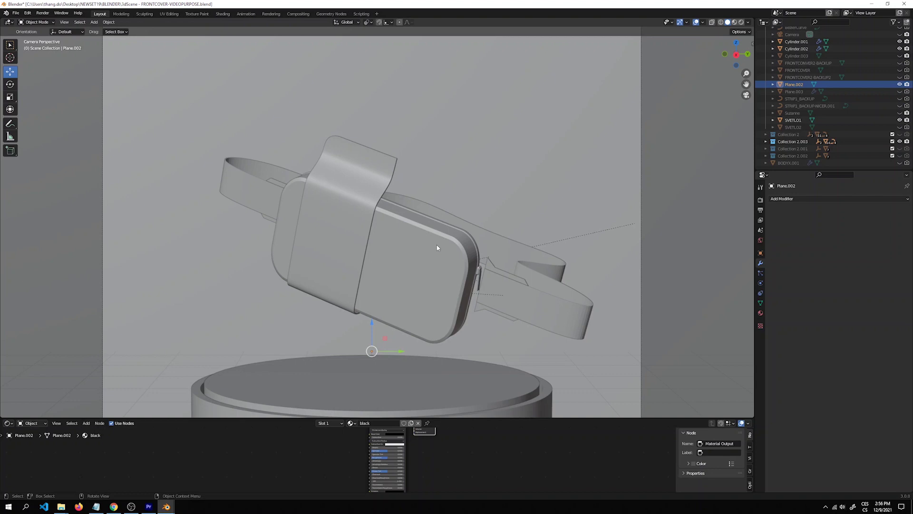
click(438, 248)
click(389, 182)
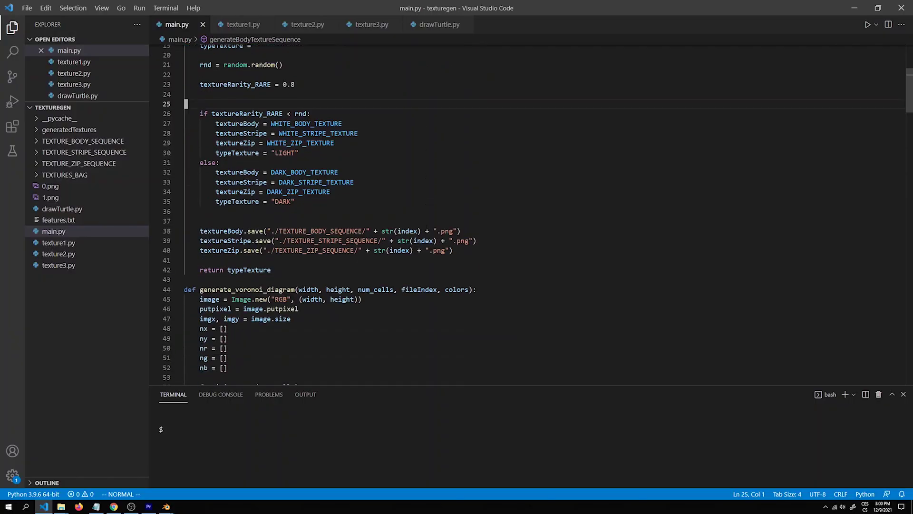
- Scroll main.py down past the generate_voronoi_diagram function
scroll(538, 214, down, 9)
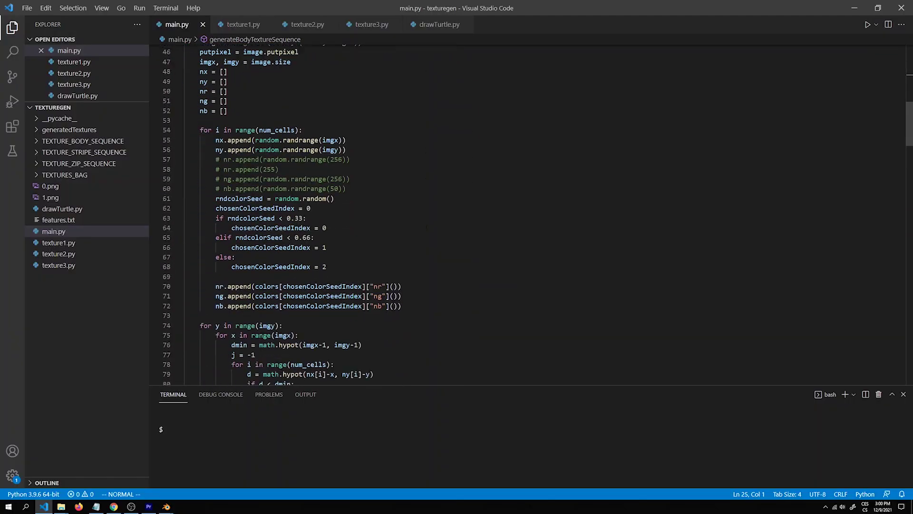
scroll(538, 214, down, 4)
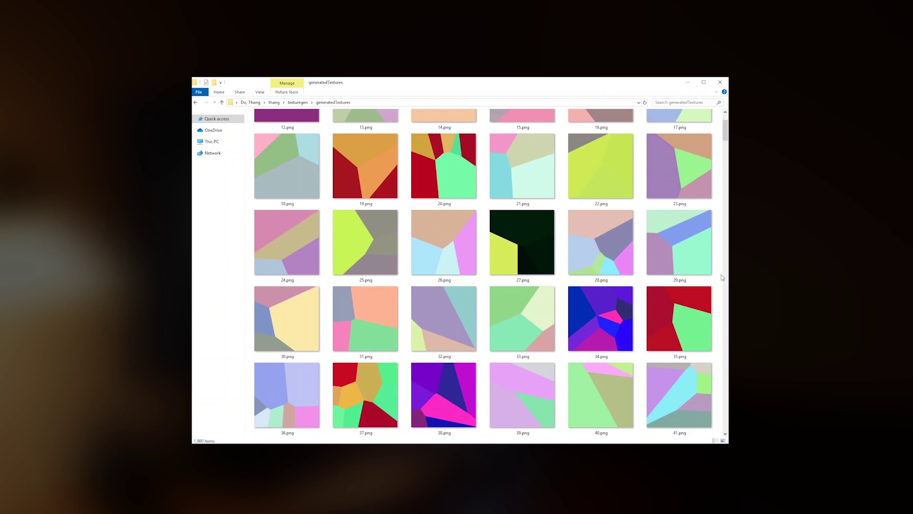
scroll(721, 275, down, 3)
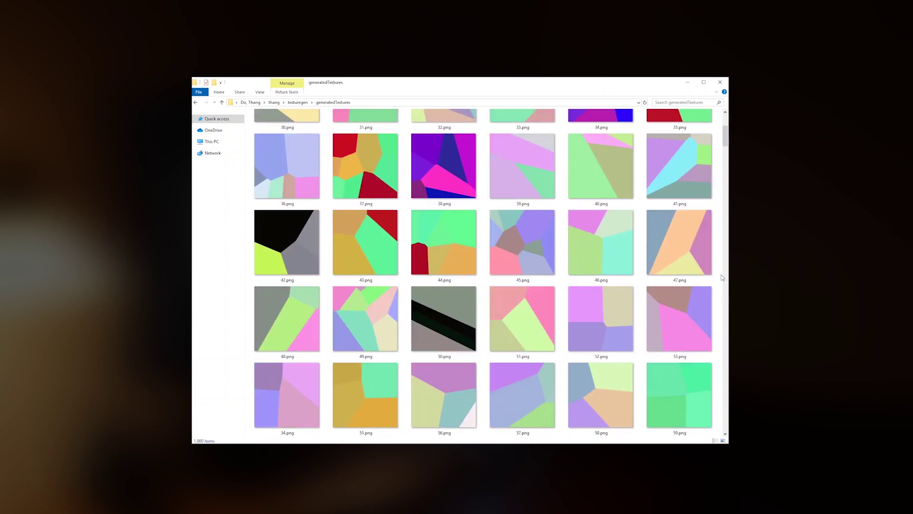
scroll(721, 275, down, 9)
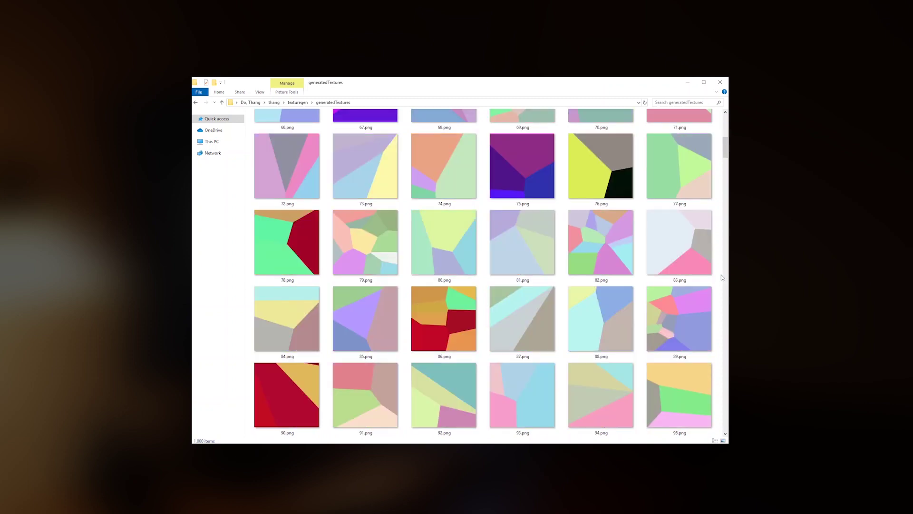
scroll(722, 275, down, 6)
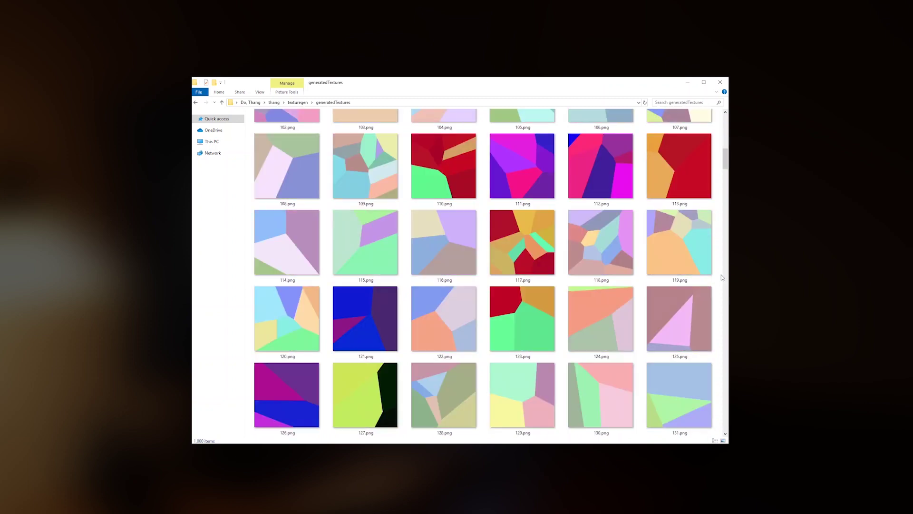
scroll(721, 275, down, 6)
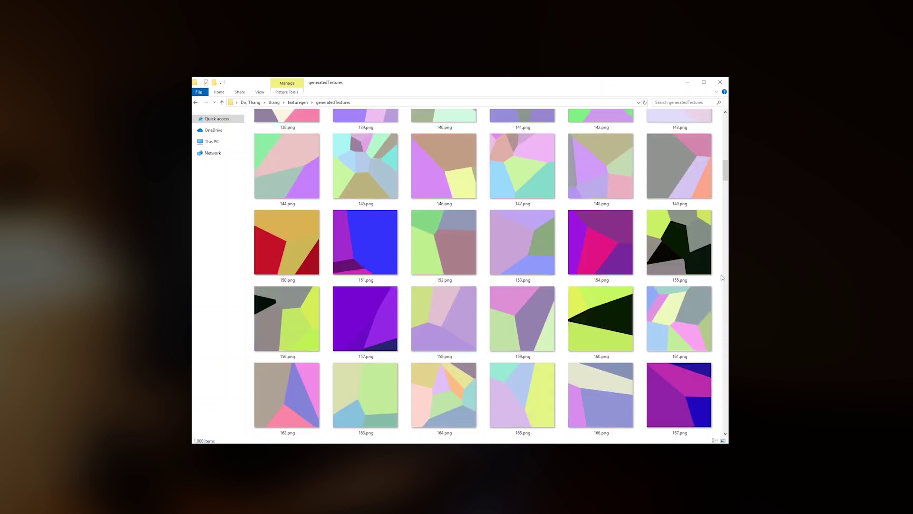
scroll(721, 275, down, 6)
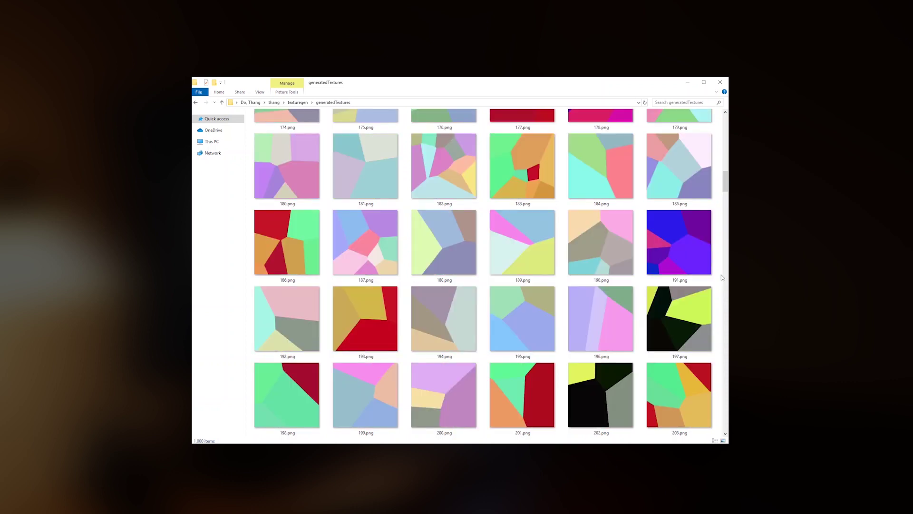
scroll(721, 275, down, 3)
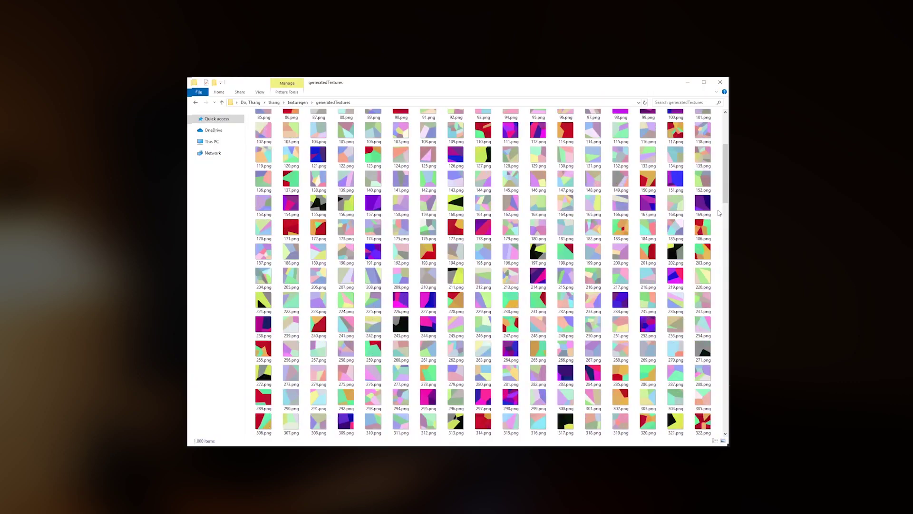
scroll(719, 213, down, 3)
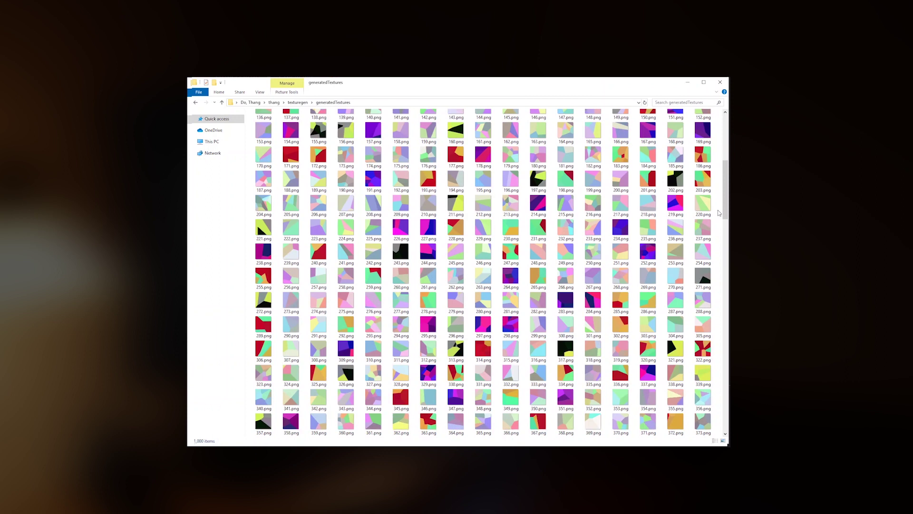
scroll(718, 213, down, 3)
scroll(719, 212, down, 3)
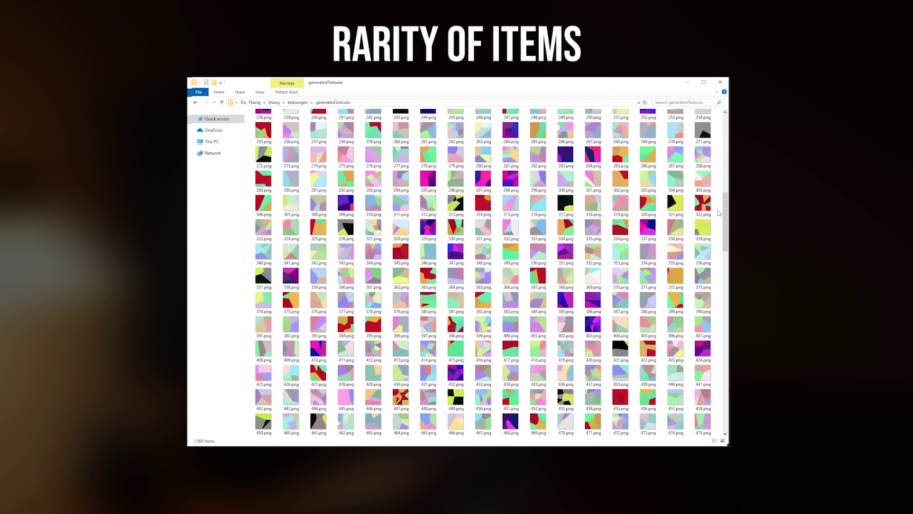
scroll(718, 213, down, 3)
scroll(719, 212, down, 3)
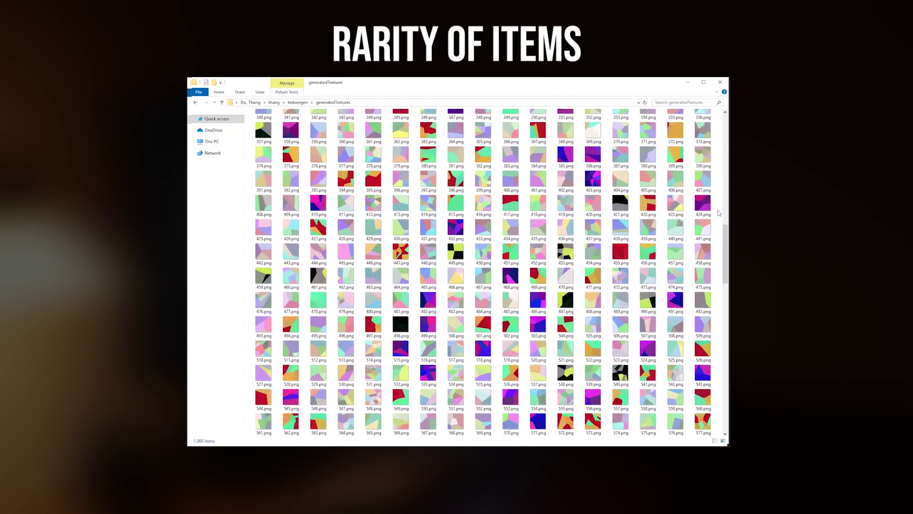
scroll(718, 213, down, 3)
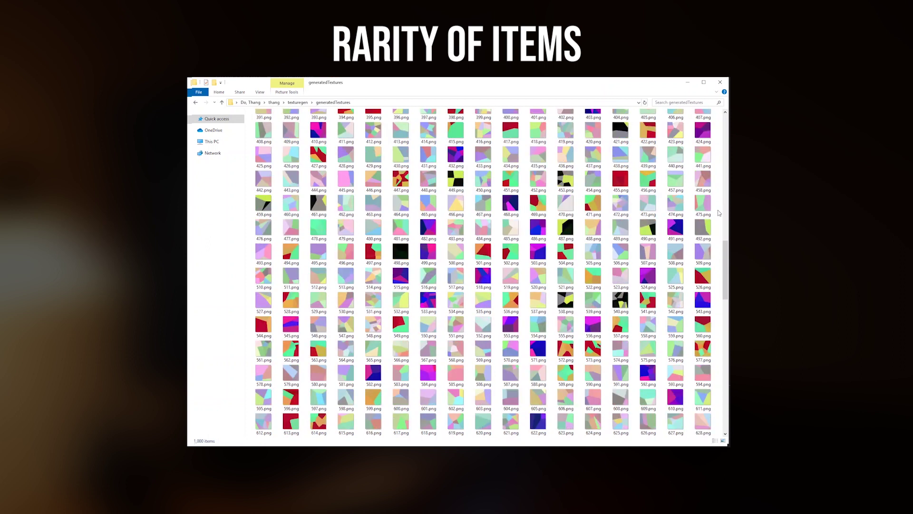
scroll(719, 213, down, 3)
scroll(719, 213, down, 3)
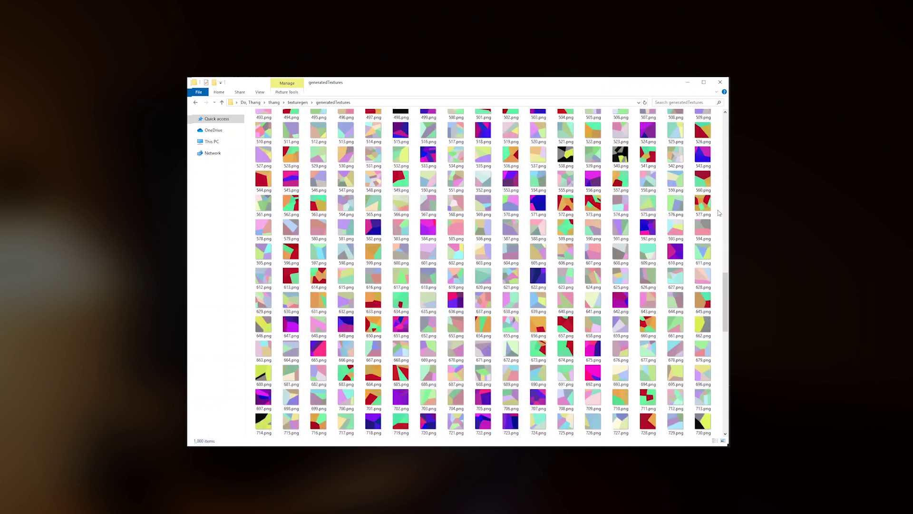
scroll(719, 212, down, 3)
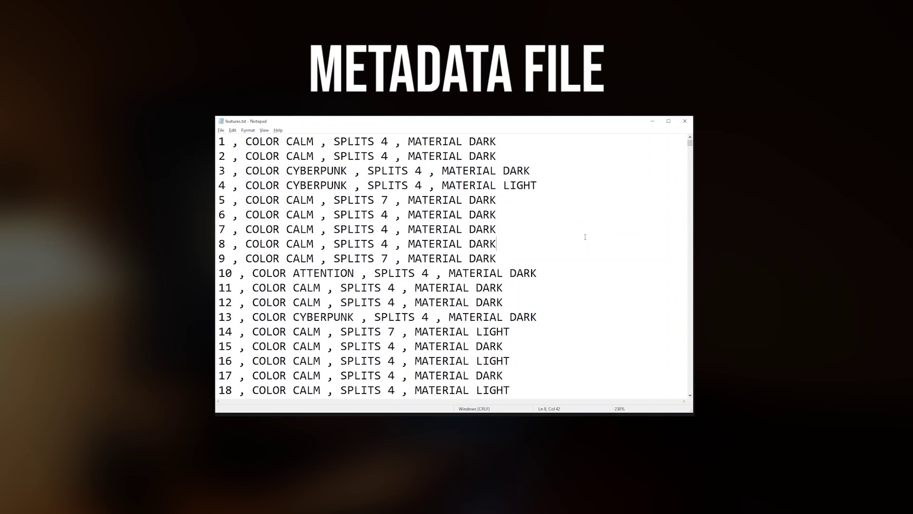
drag(227, 200, 278, 192)
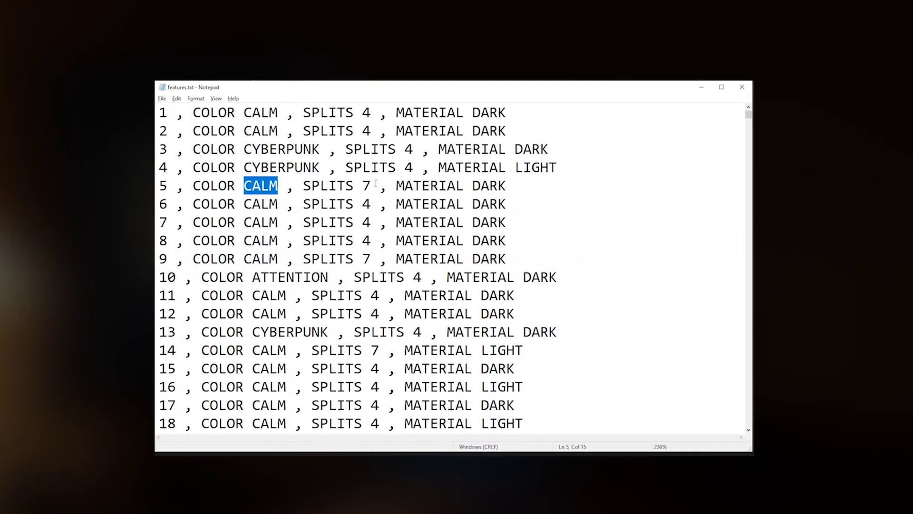
drag(376, 185, 362, 186)
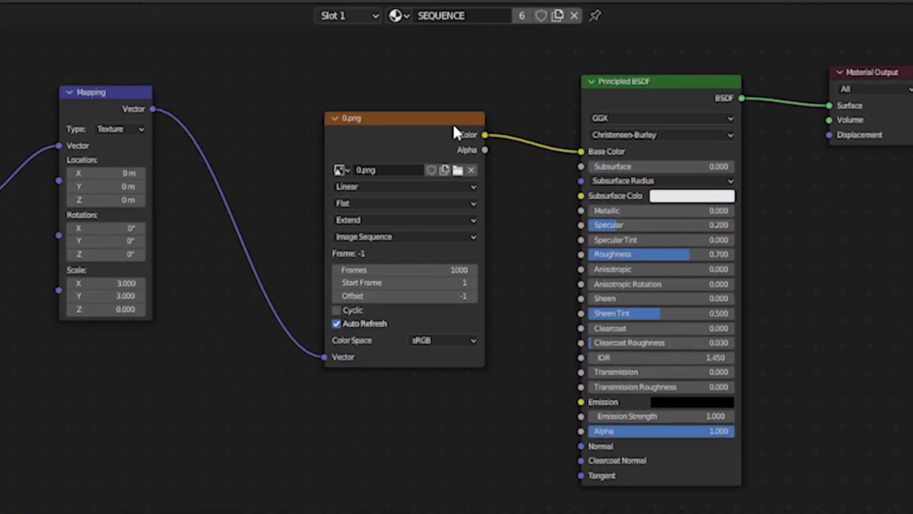
- Load the 15-frame 0.png image sequence into a new Image Texture node, replacing the old one
click(370, 322)
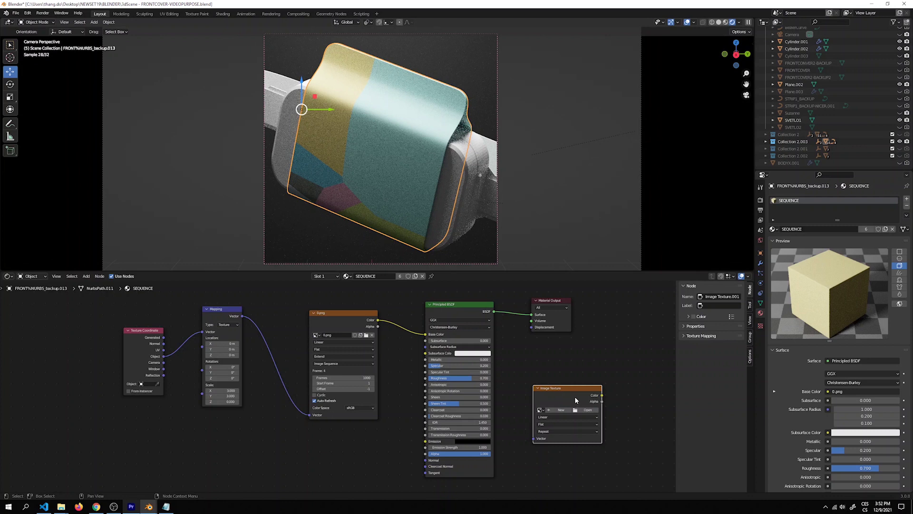
click(587, 410)
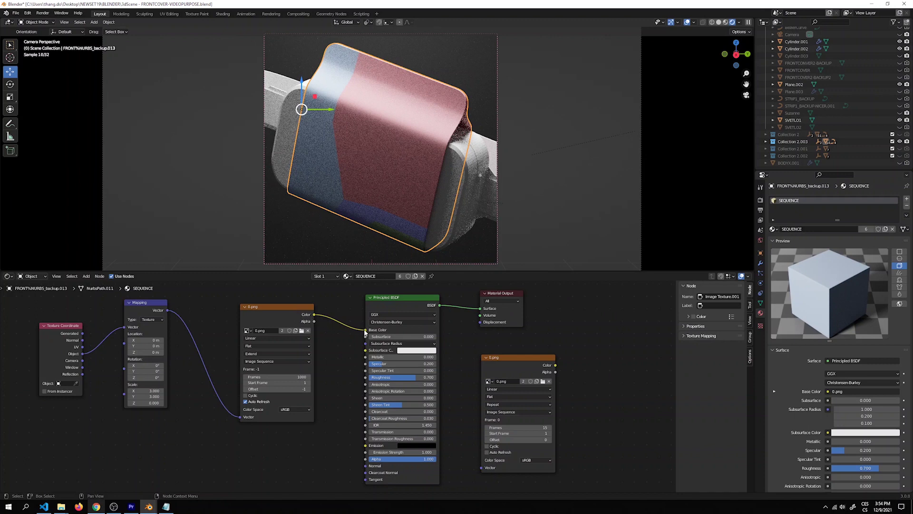
alt+drag(308, 342, 577, 328)
drag(532, 357, 363, 330)
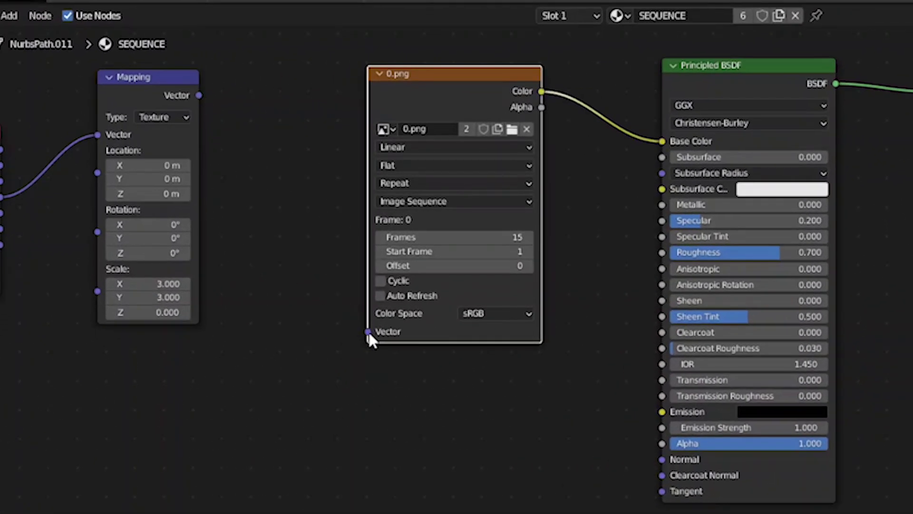
- Connect the Mapping output to the new texture's Vector and set its extension to Extend
key(f)
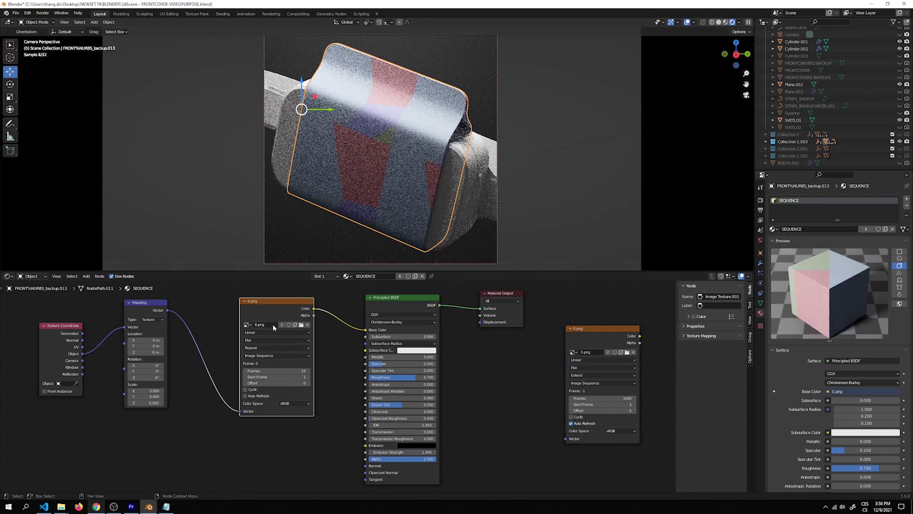
click(270, 347)
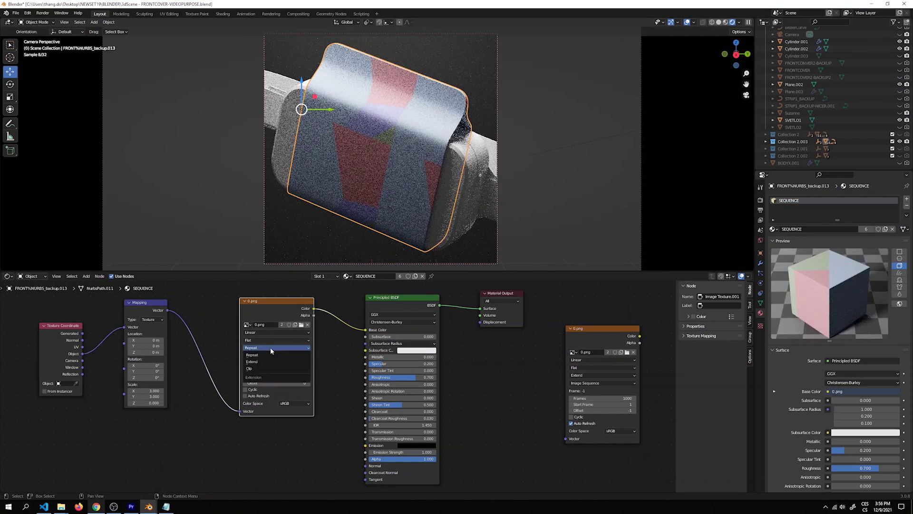
click(267, 360)
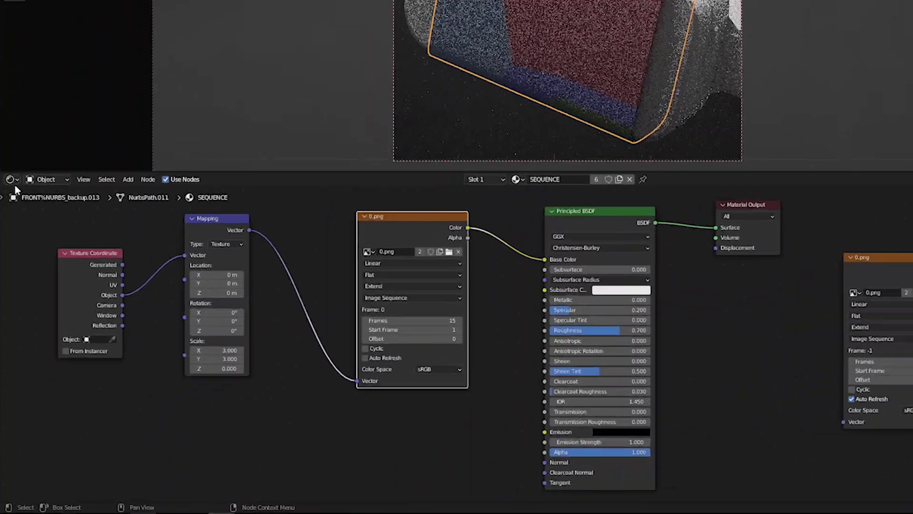
click(8, 275)
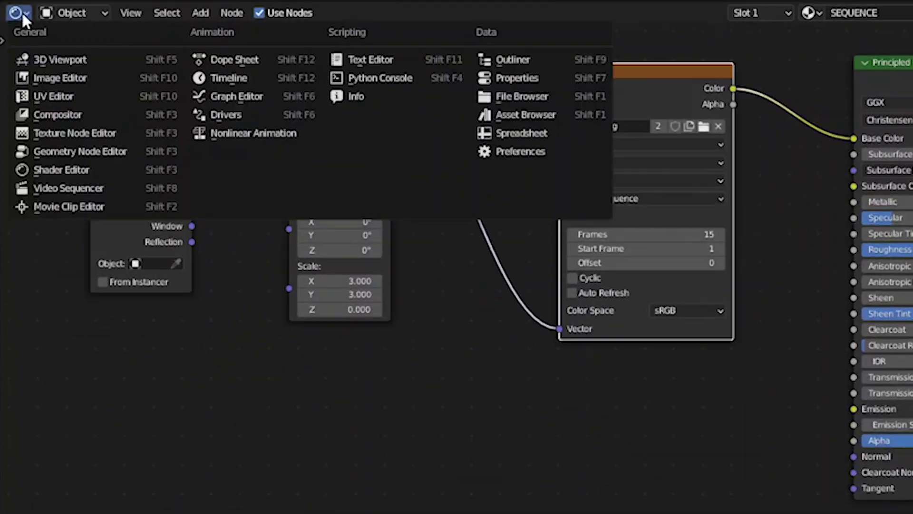
- Switch the area to the Timeline, advance one frame and play the animation to preview the texture
click(223, 77)
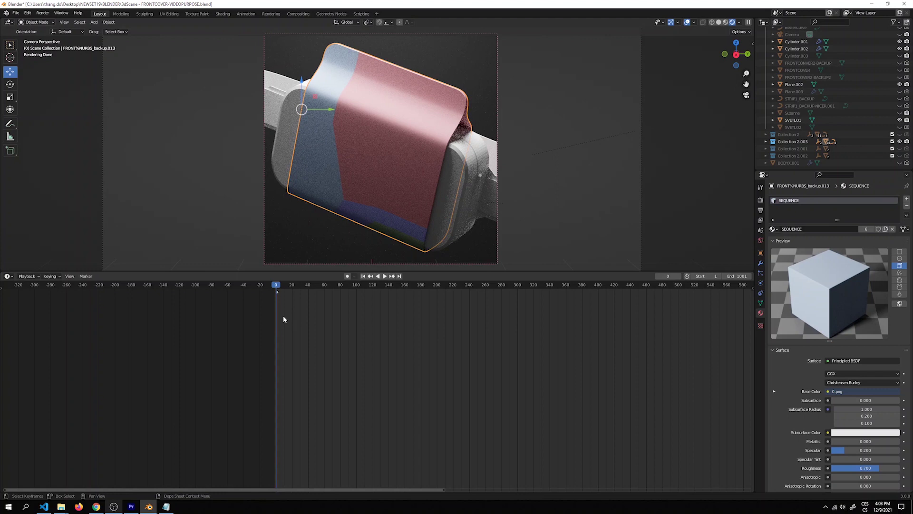
key(Right)
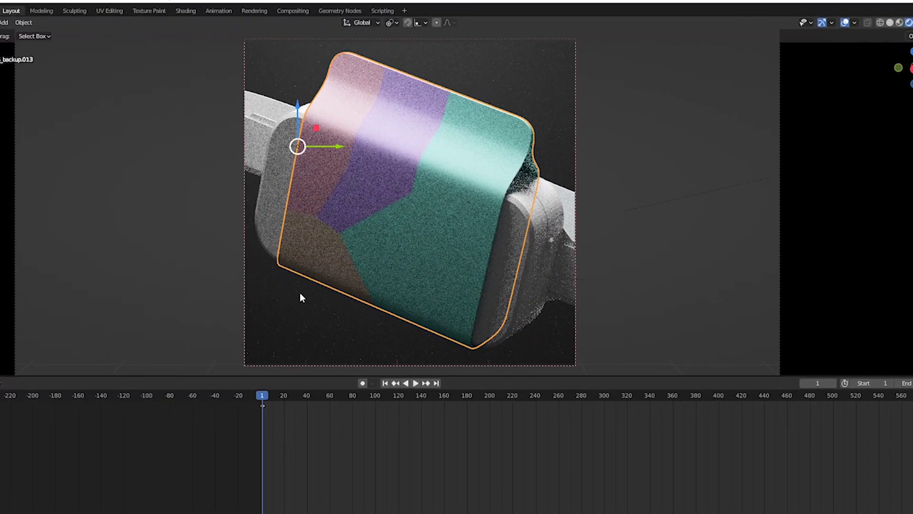
key(space)
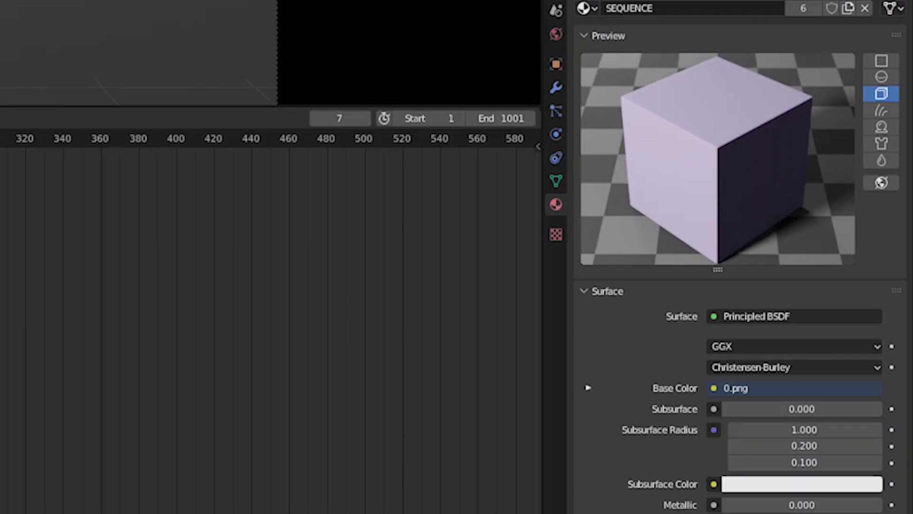
- Set the animation's end frame to 15 in the Output Properties
click(556, 1)
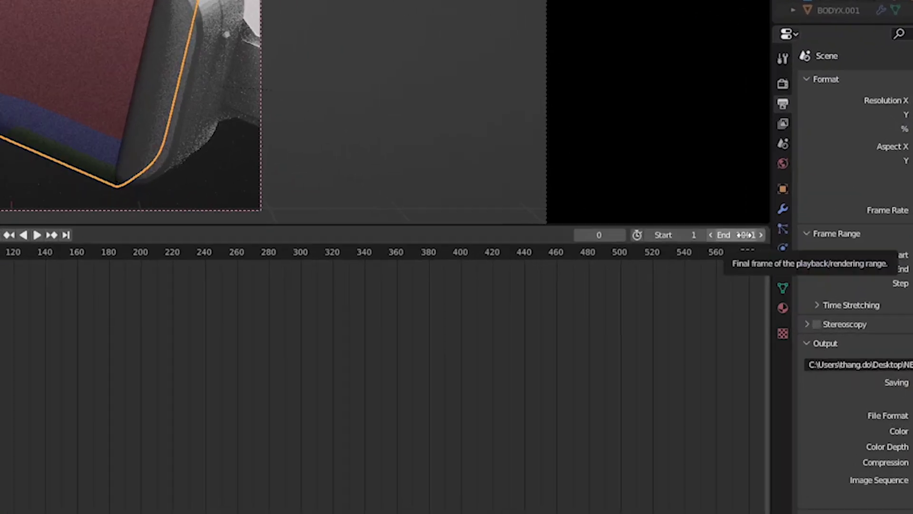
click(743, 220)
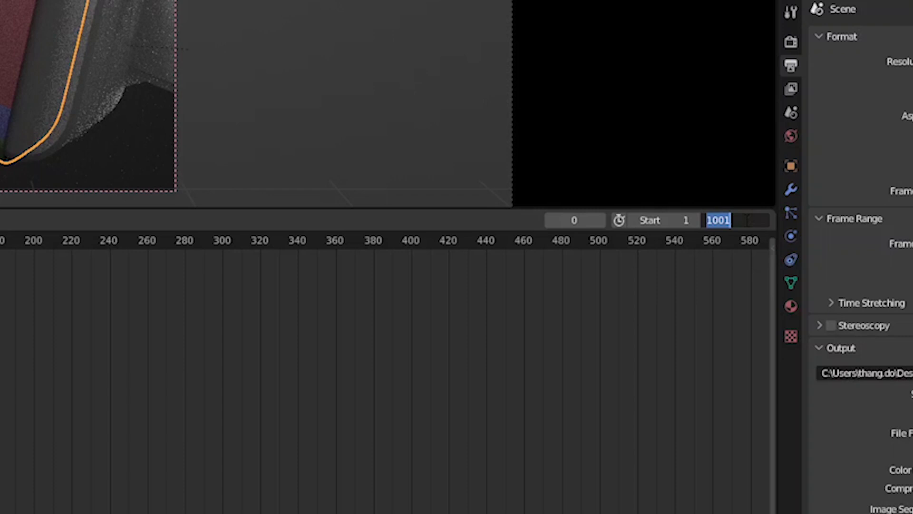
text(15)
key(Return)
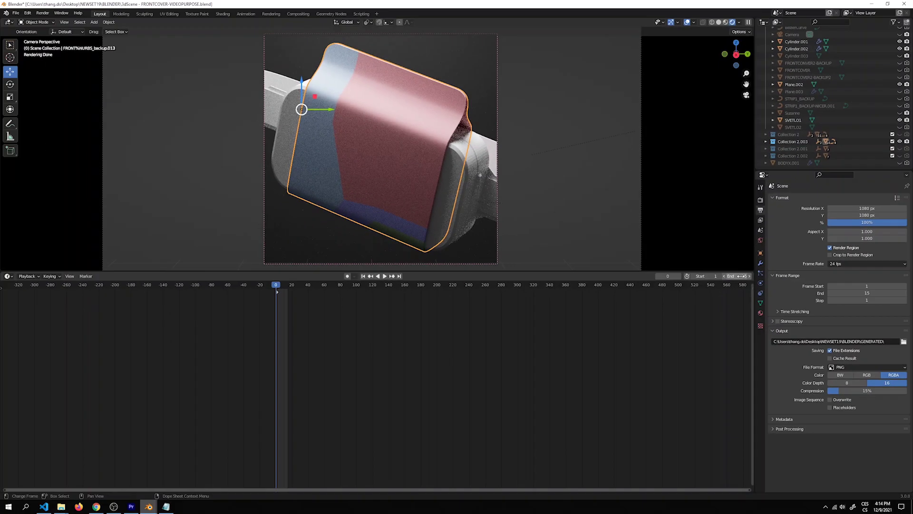
- Open the Render menu to reach Render Animation
click(43, 13)
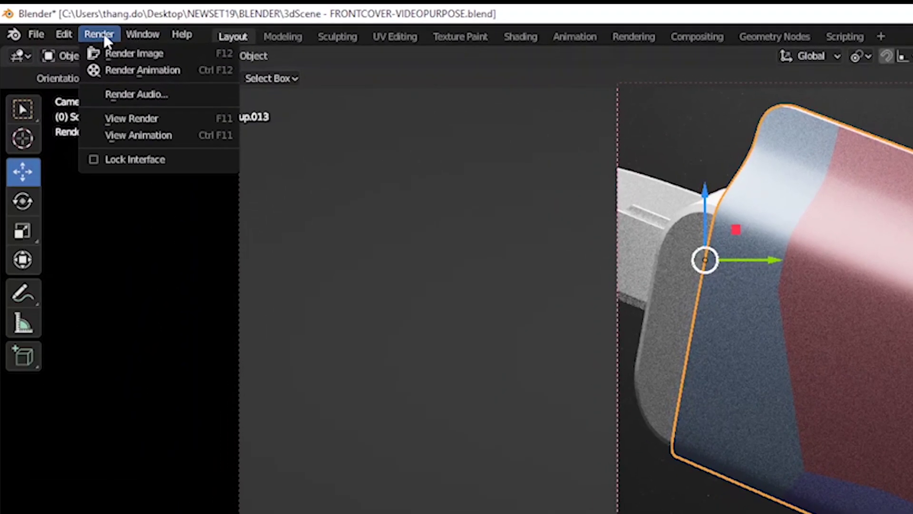